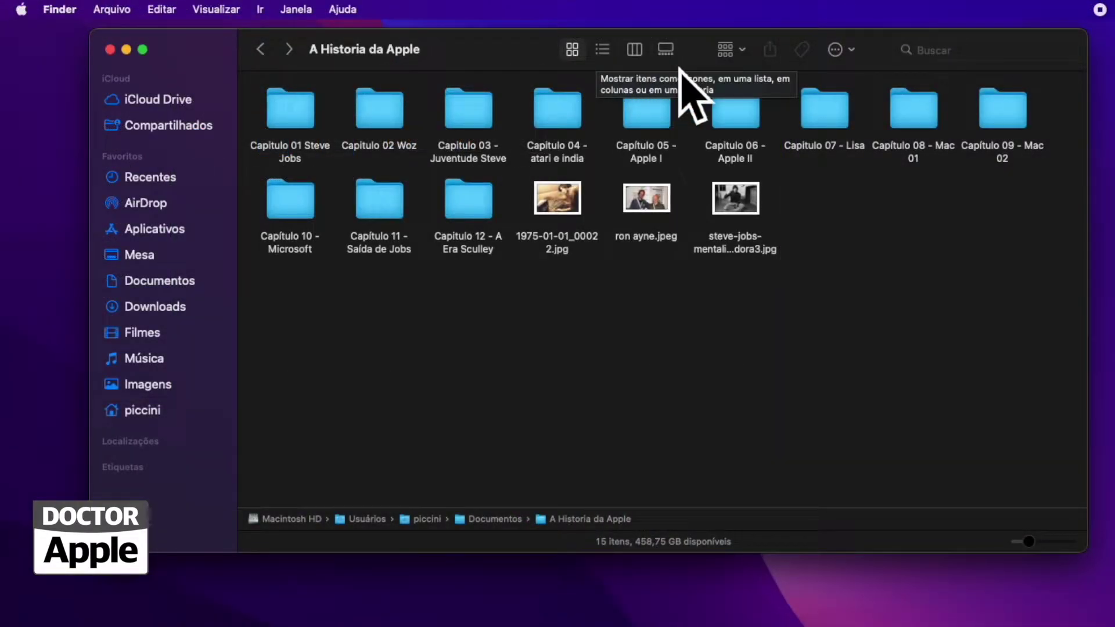
- Display the A Historia da Apple folder as a list with a narrower Nome column and an added Comentários column
{"action": "left_click", "coordinate": [613, 56]}
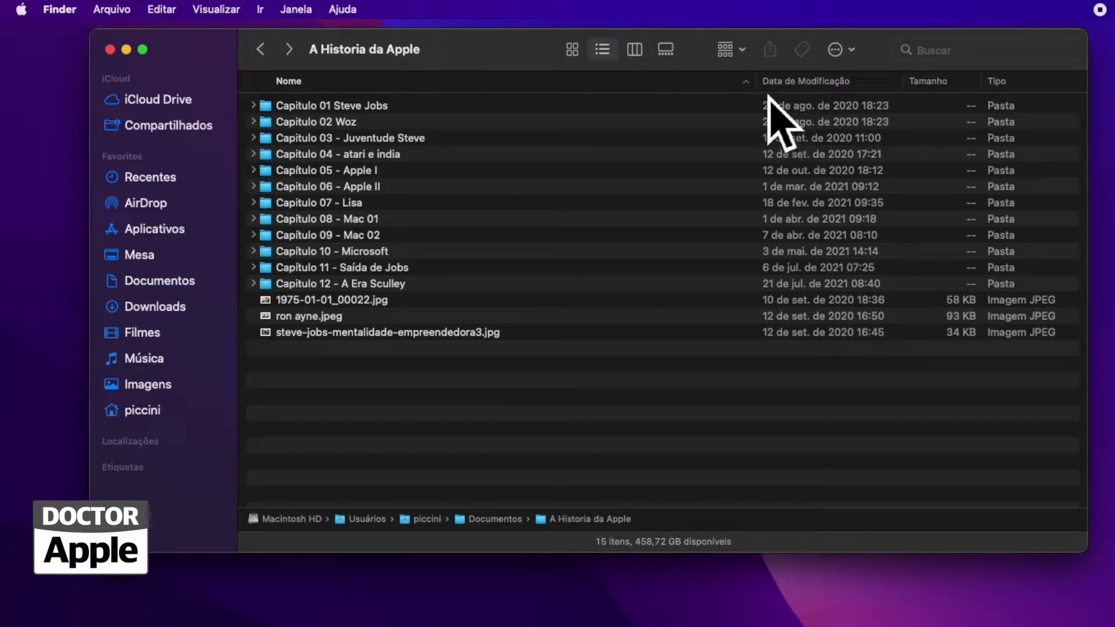
{"action": "left_click_drag", "start_coordinate": [767, 90], "coordinate": [524, 94]}
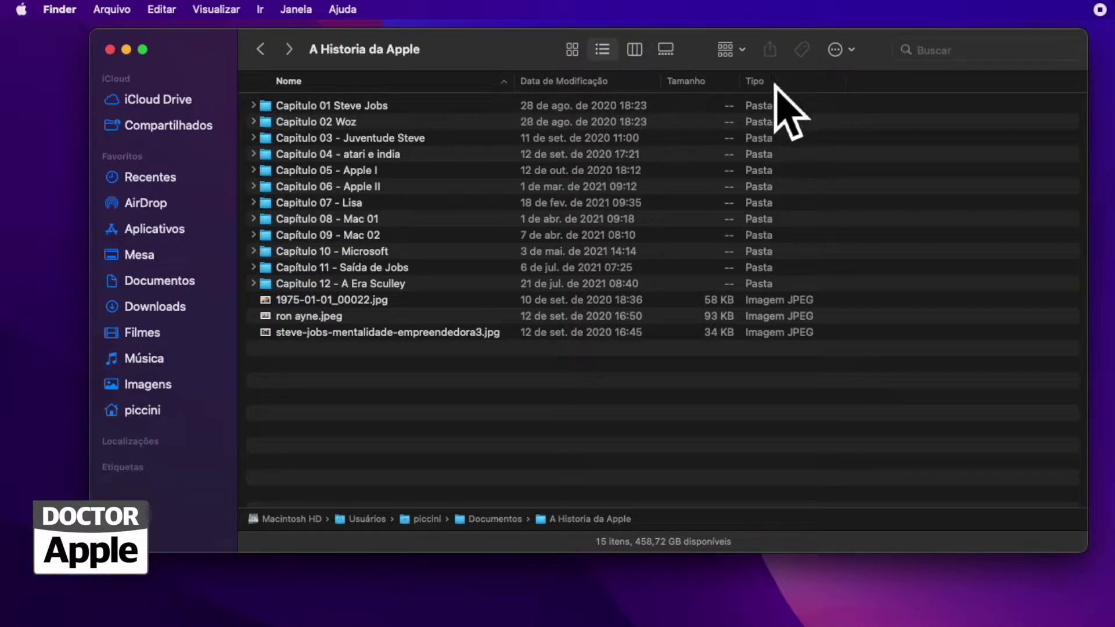
{"action": "right_click", "coordinate": [832, 89]}
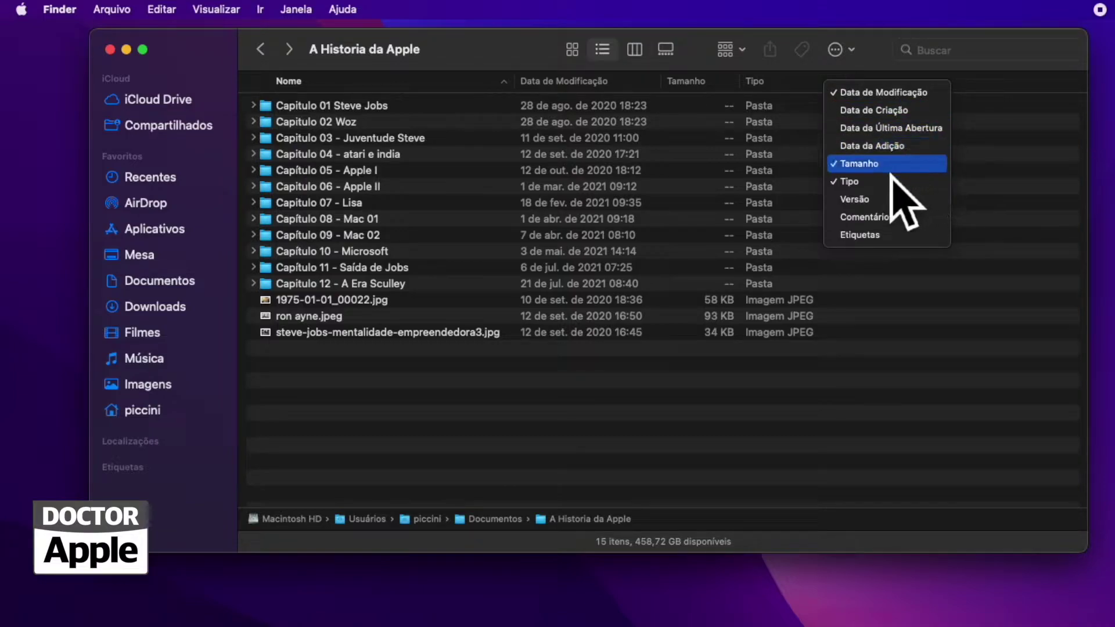
{"action": "left_click", "coordinate": [900, 225]}
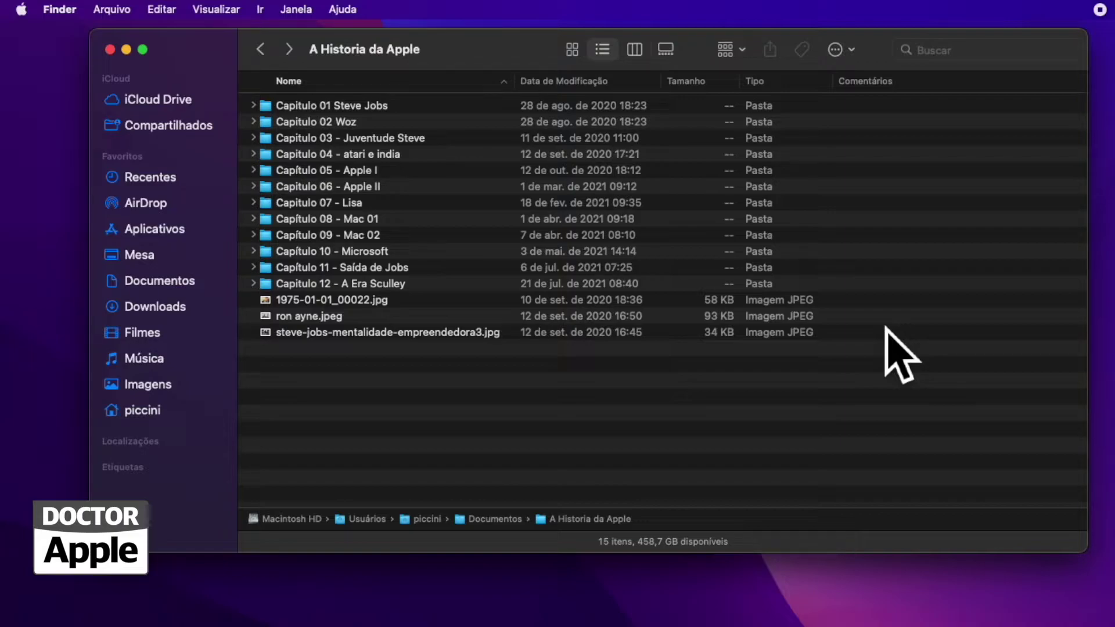
- Add the comment "Como tudo começou..." to the Capítulo 05 - Apple I folder's information and close its information window
{"action": "left_click", "coordinate": [404, 177]}
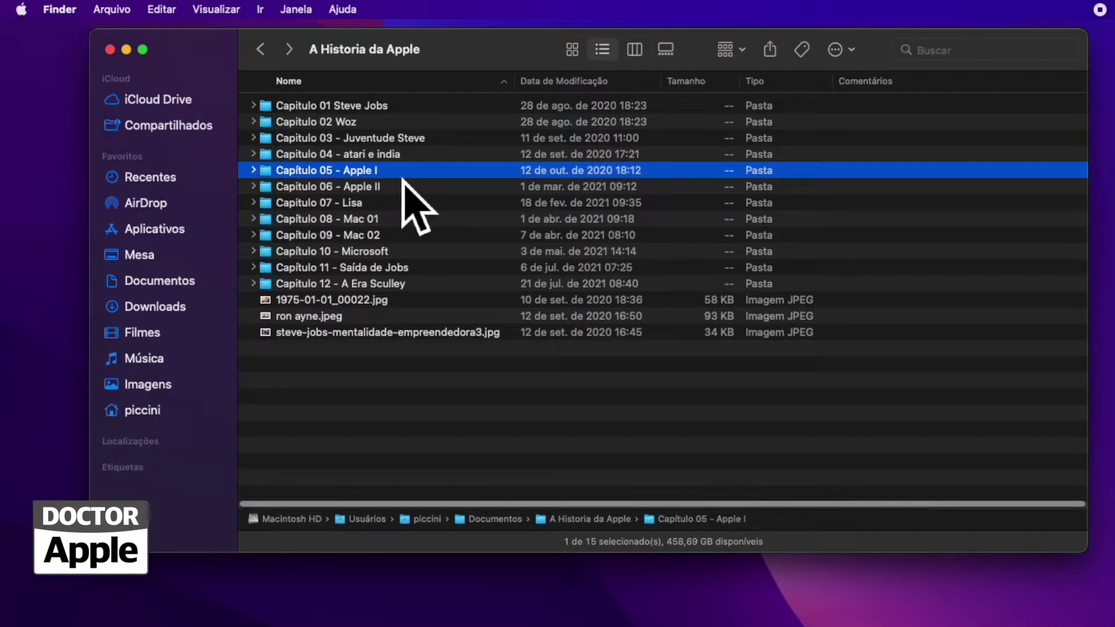
{"action": "right_click", "coordinate": [404, 179]}
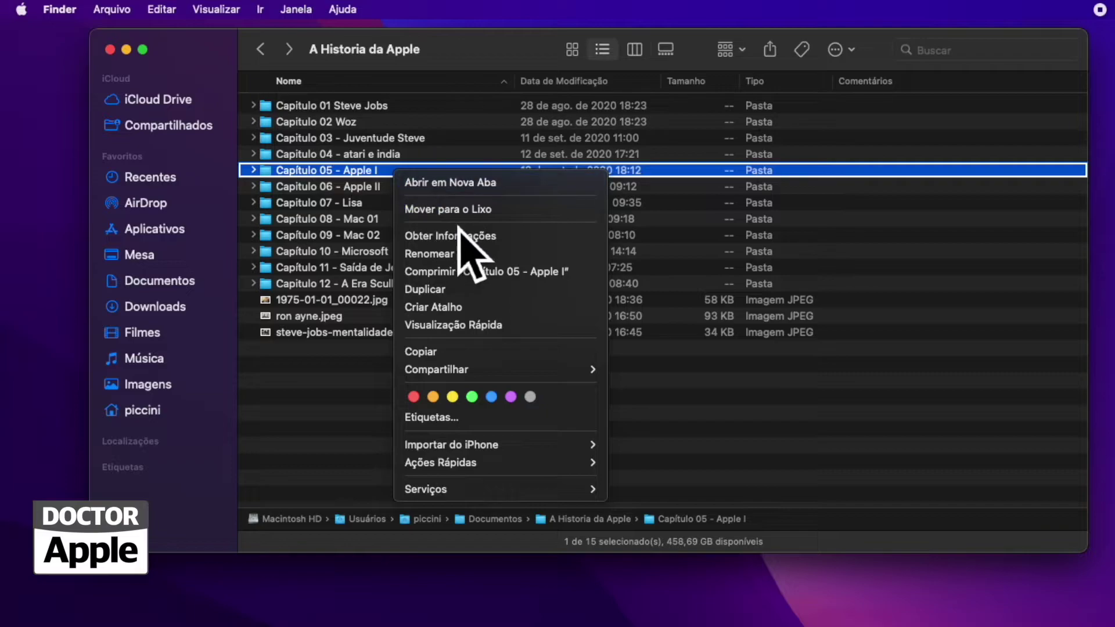
{"action": "left_click", "coordinate": [534, 241]}
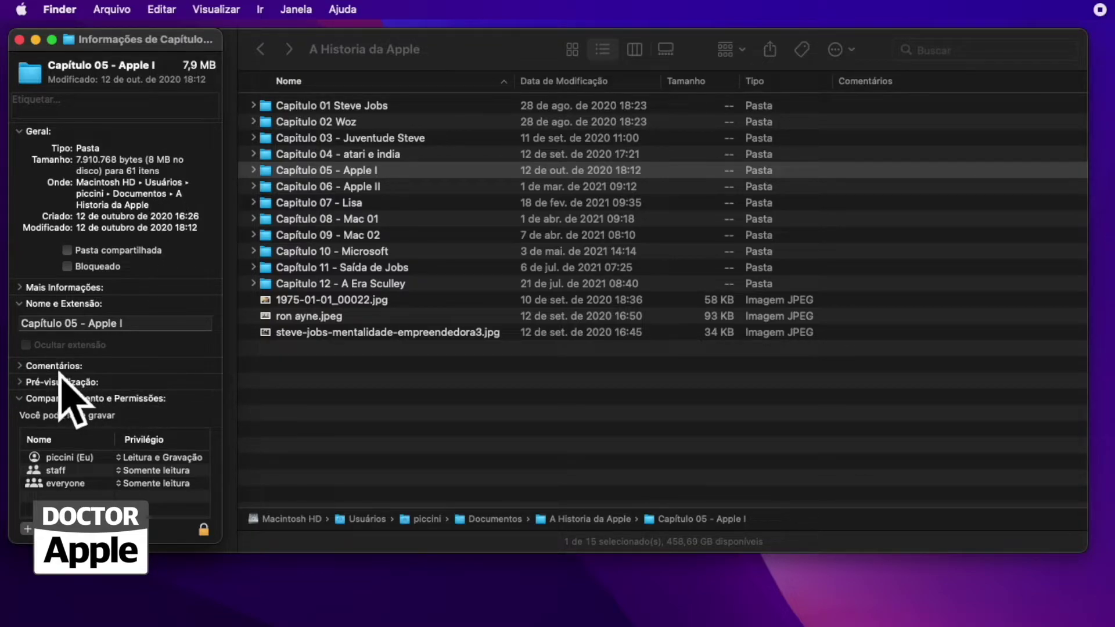
{"action": "left_click", "coordinate": [29, 371]}
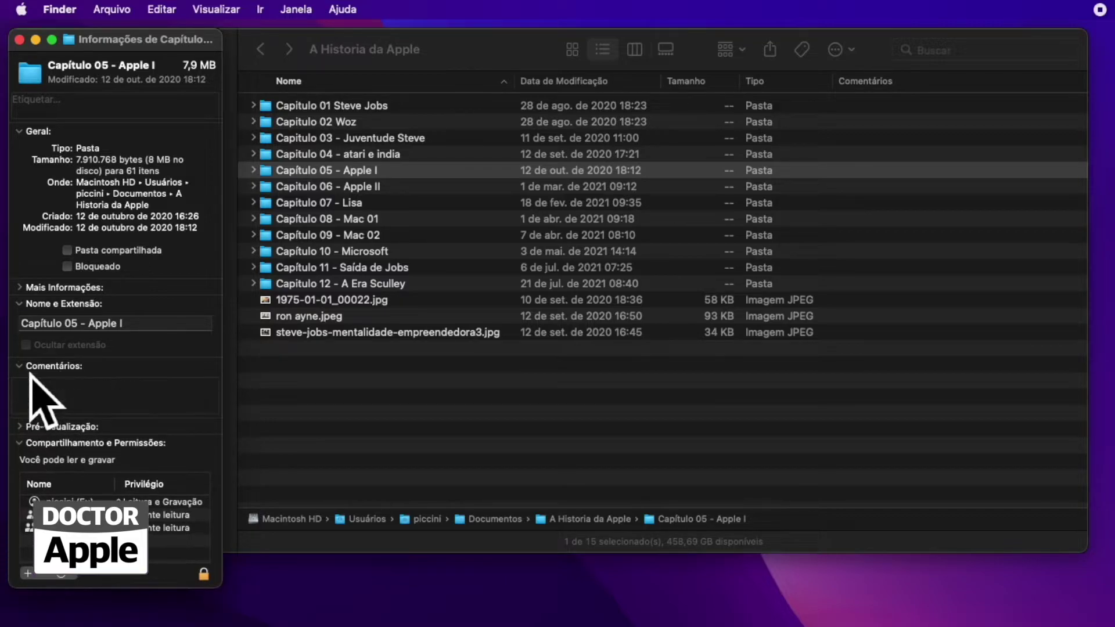
{"action": "left_click", "coordinate": [58, 411]}
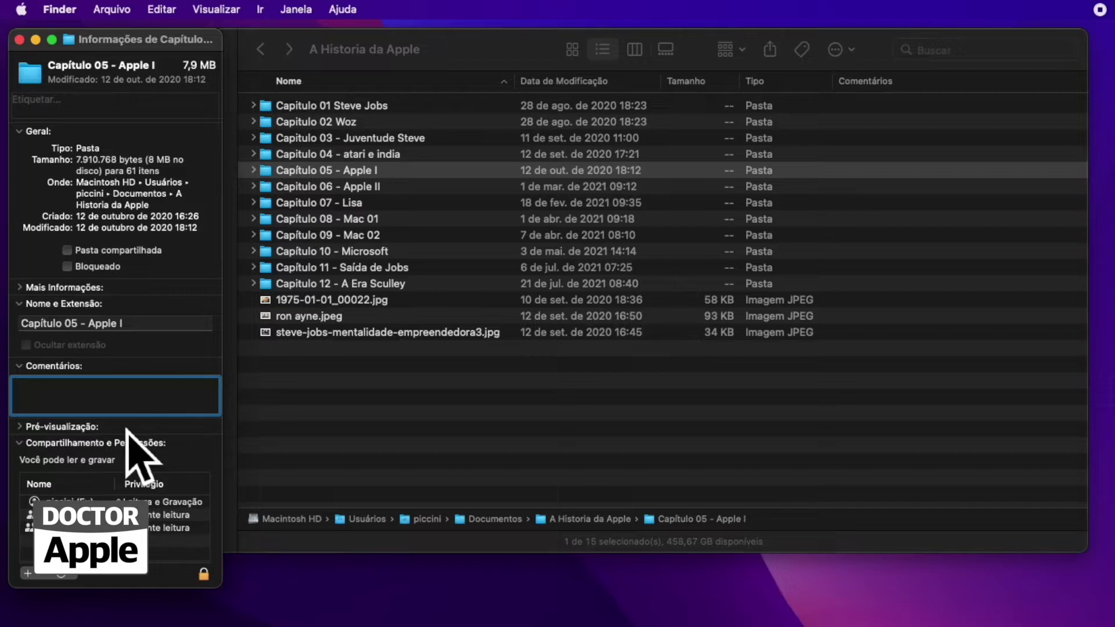
{"action": "type", "text": "Como"}
{"action": "key", "text": "BackSpace"}
{"action": "key", "text": "BackSpace"}
{"action": "type", "text": "omo tudo com"}
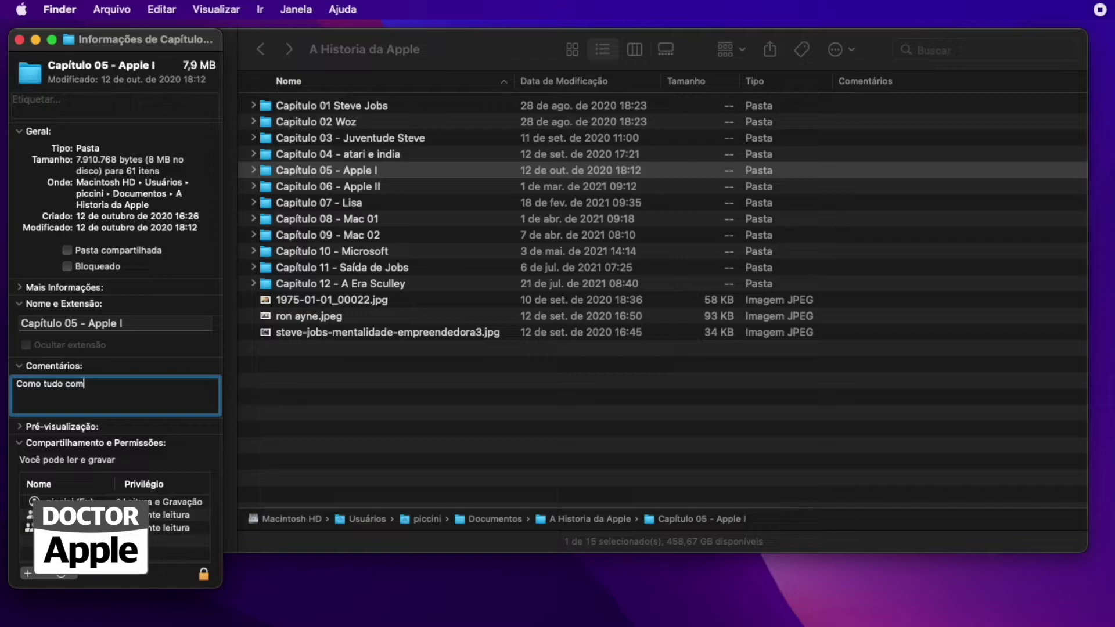
{"action": "type", "text": "eçou..."}
{"action": "left_click", "coordinate": [20, 39]}
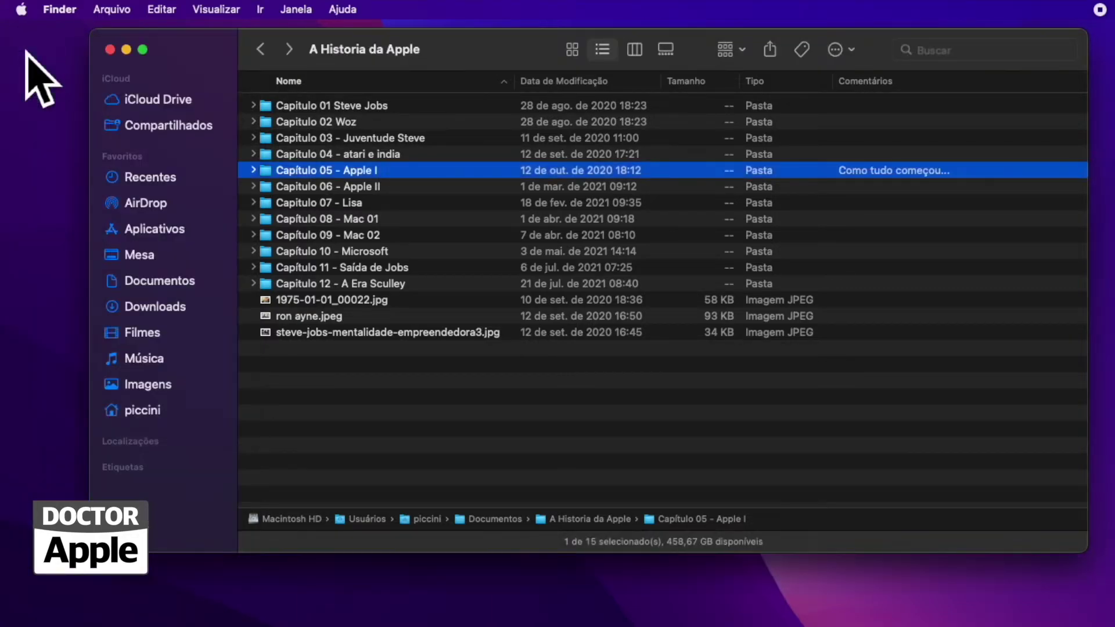
- Enter the comment "Terceiro sócio da Apple" in the file information of ron ayne.jpeg
{"action": "left_click", "coordinate": [895, 204]}
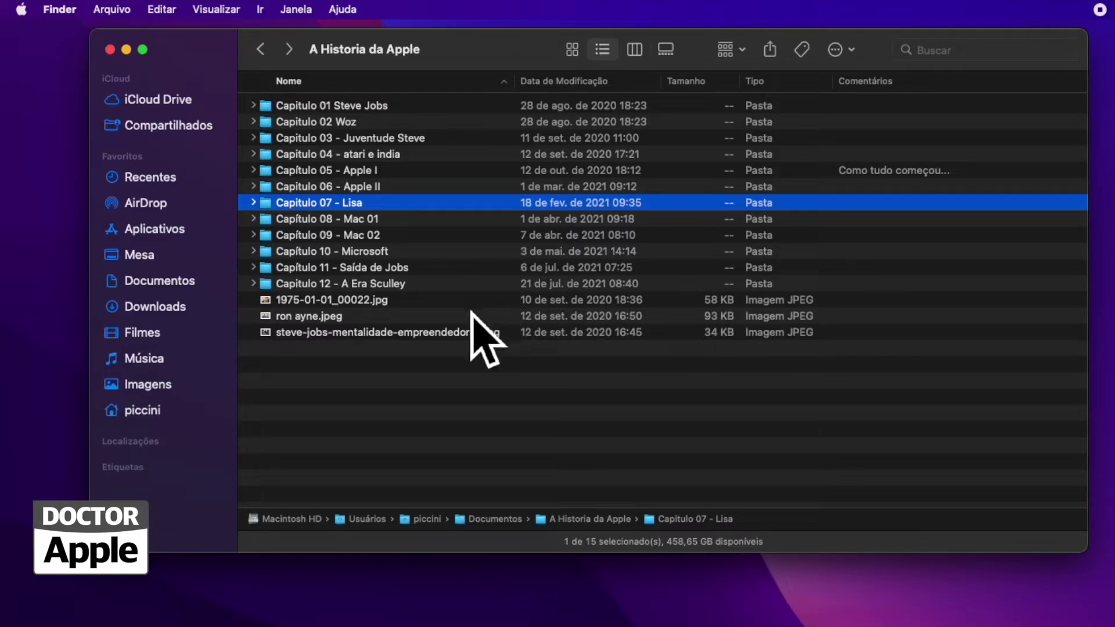
{"action": "right_click", "coordinate": [439, 313]}
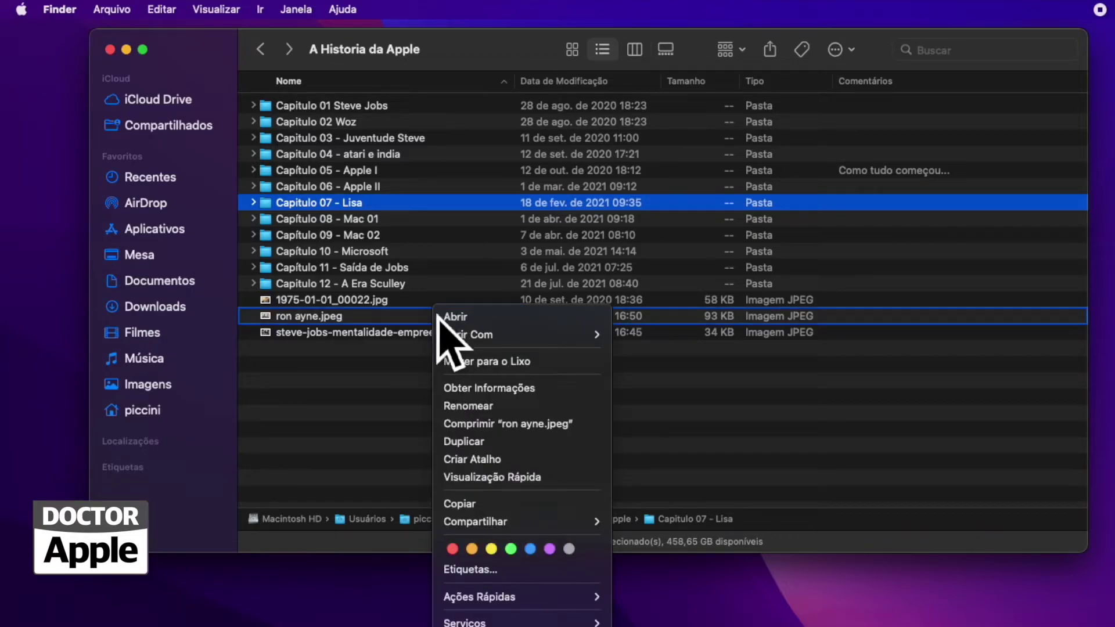
{"action": "left_click", "coordinate": [500, 388]}
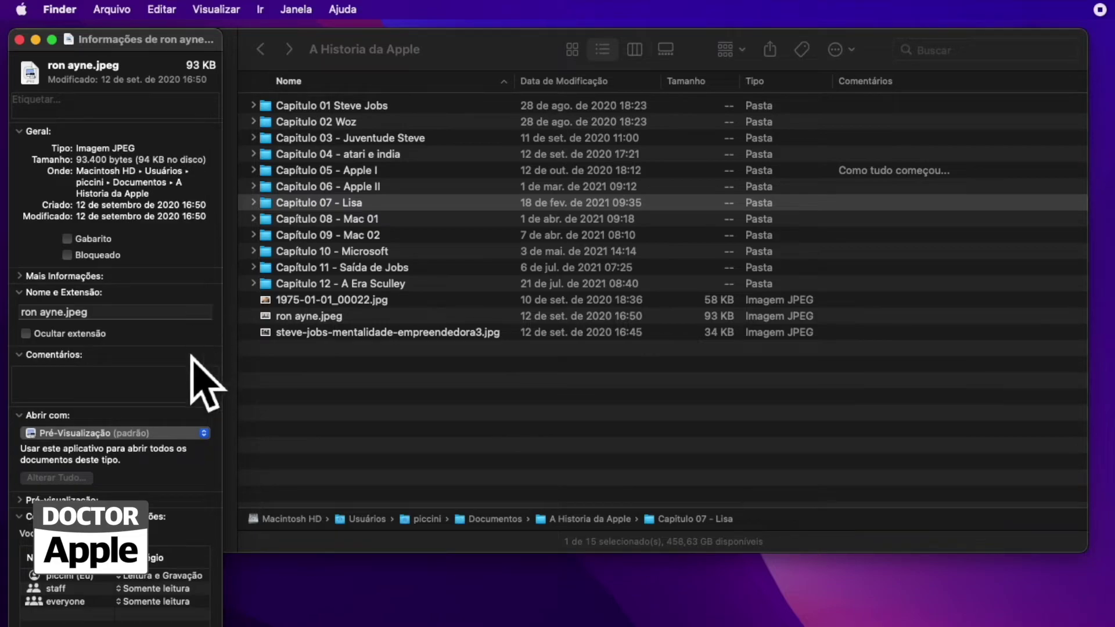
{"action": "left_click", "coordinate": [82, 394]}
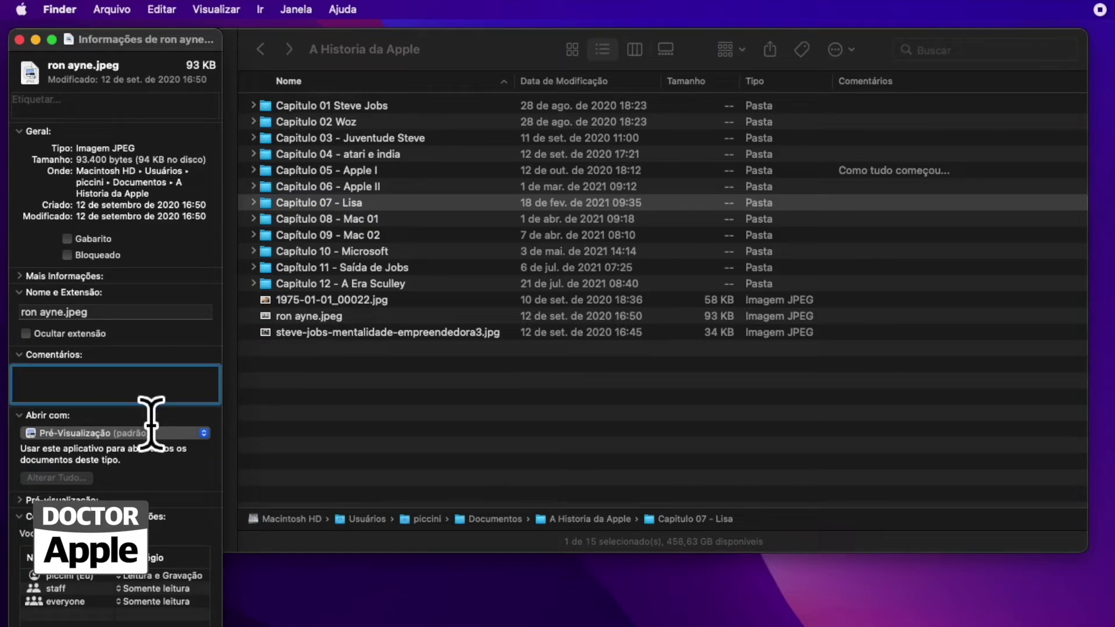
{"action": "type", "text": "Terceiro sócio da Apple"}
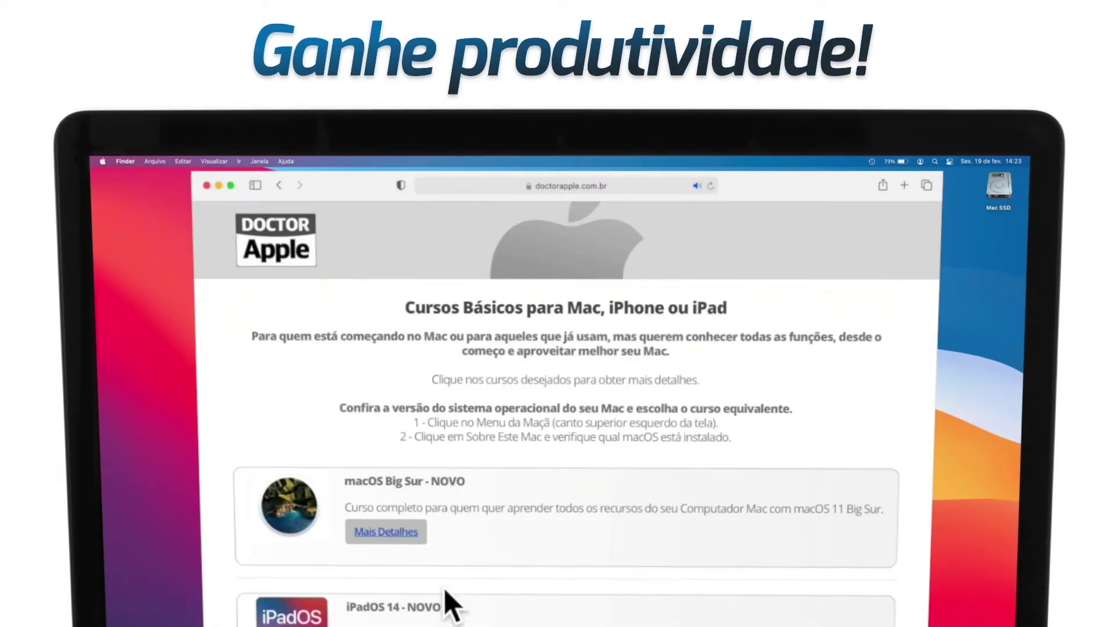
{"action": "scroll", "coordinate": [443, 587], "scroll_direction": "down", "scroll_amount": 5}
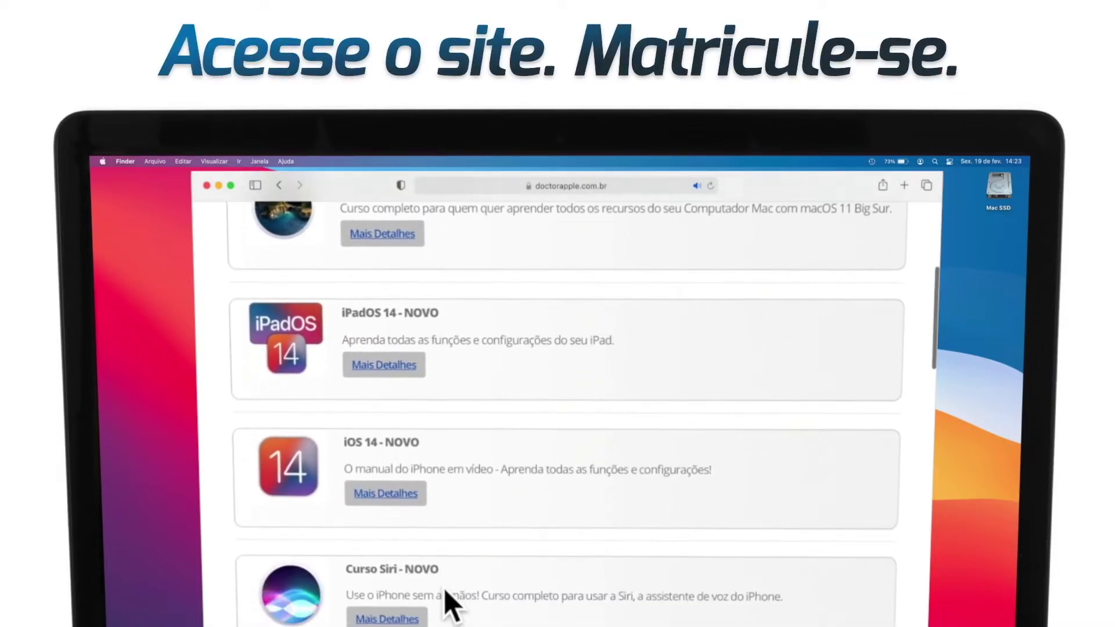
{"action": "scroll", "coordinate": [444, 587], "scroll_direction": "down", "scroll_amount": 3}
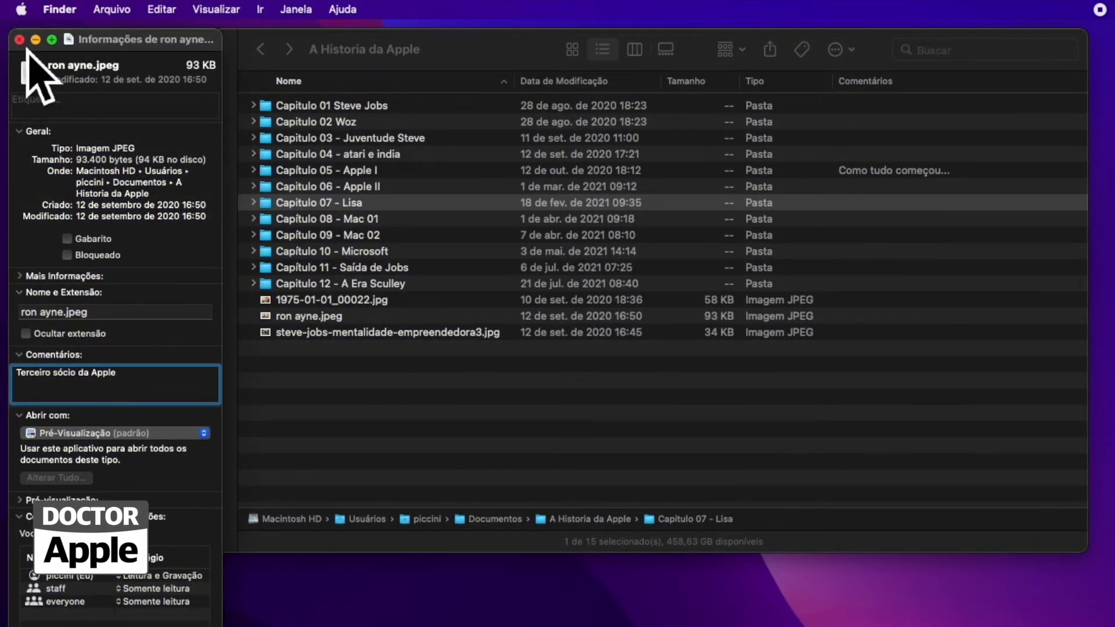
{"action": "key", "text": "super+w"}
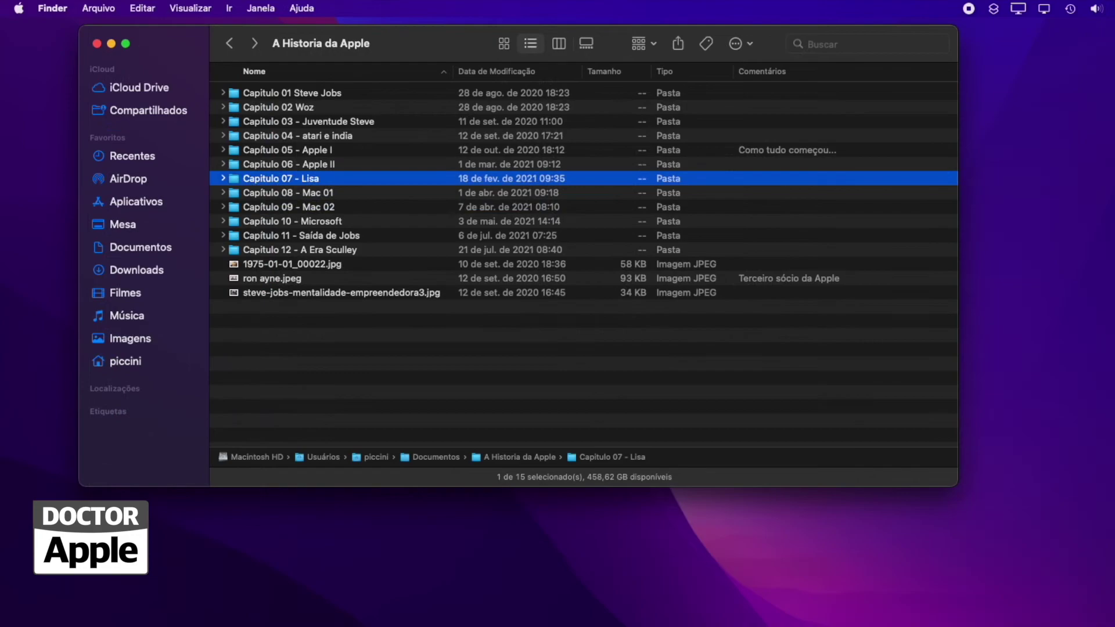
{"action": "key", "text": "super+space"}
{"action": "type", "text": "terceiro ´s"}
{"action": "key", "text": "BackSpace"}
{"action": "key", "text": "BackSpace"}
{"action": "type", "text": "sócio"}
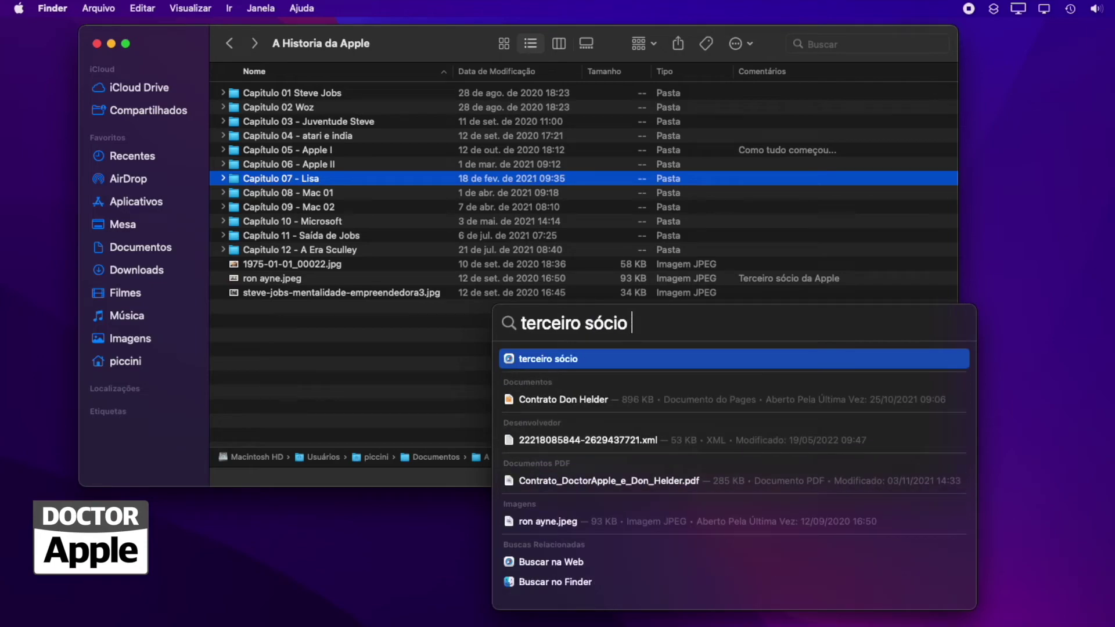
{"action": "left_click", "coordinate": [570, 524]}
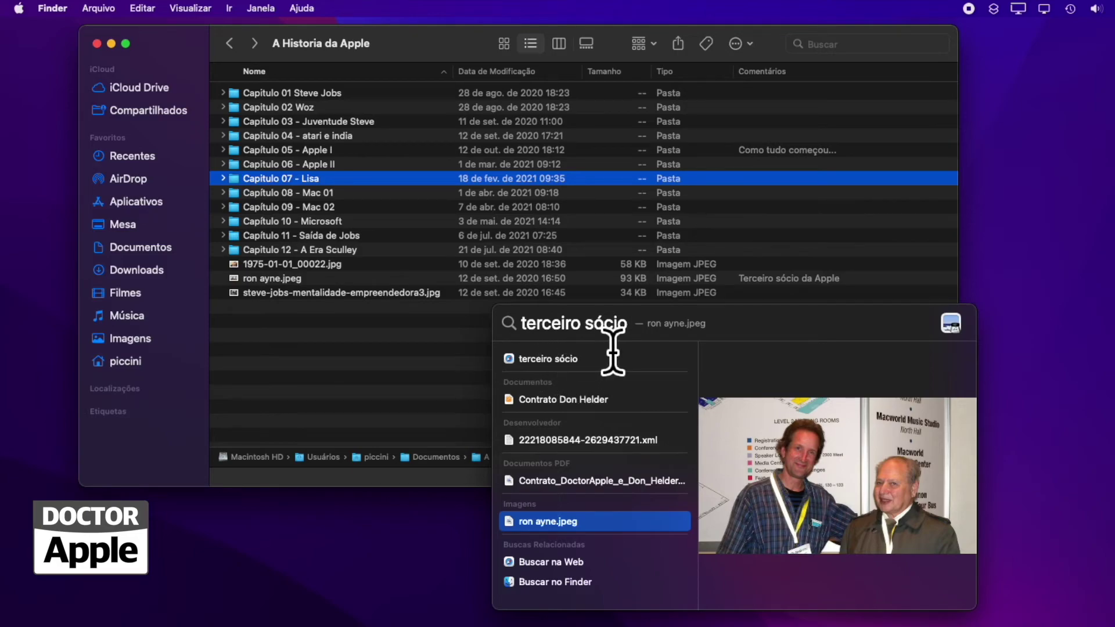
{"action": "key", "text": "Escape"}
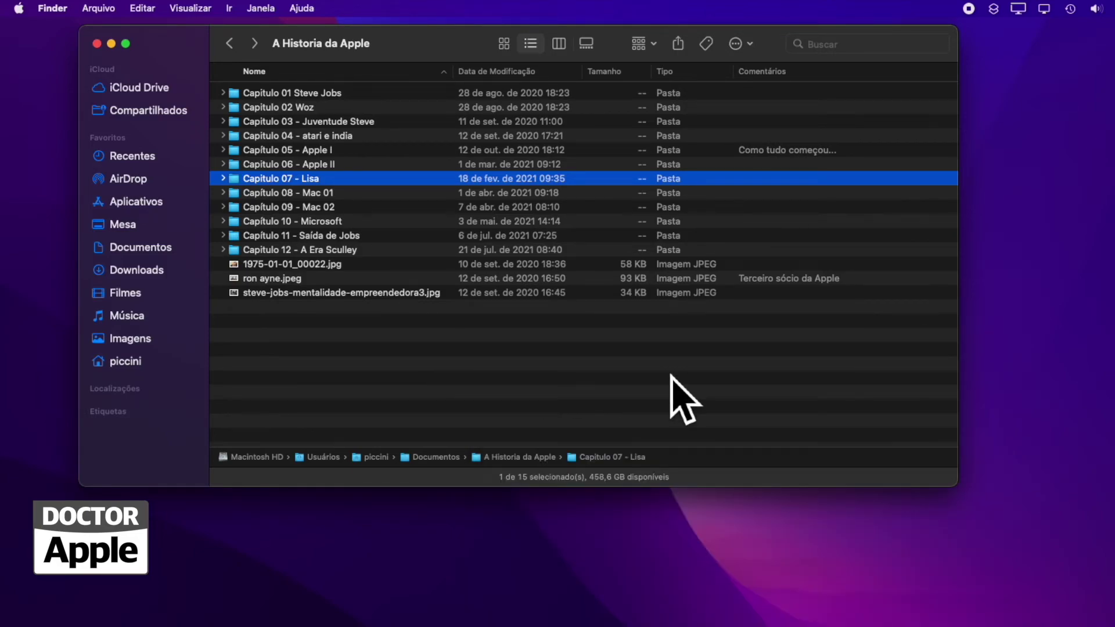